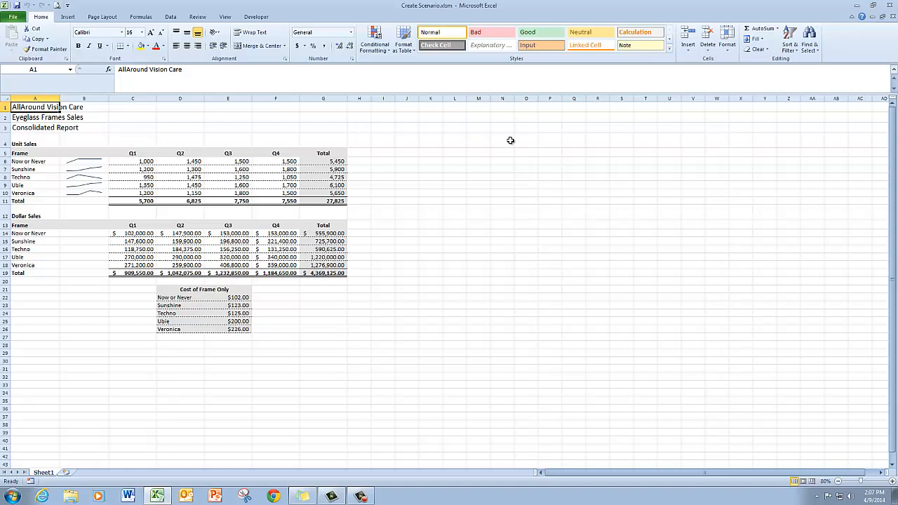
Start a new what-if scenario in the Scenario Manager and name it Current Prices.
left_click(174, 20)
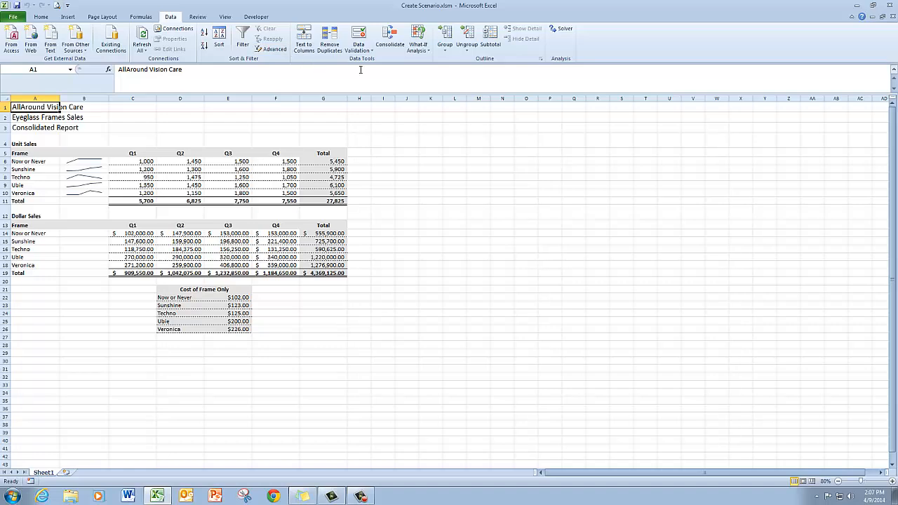
left_click(428, 54)
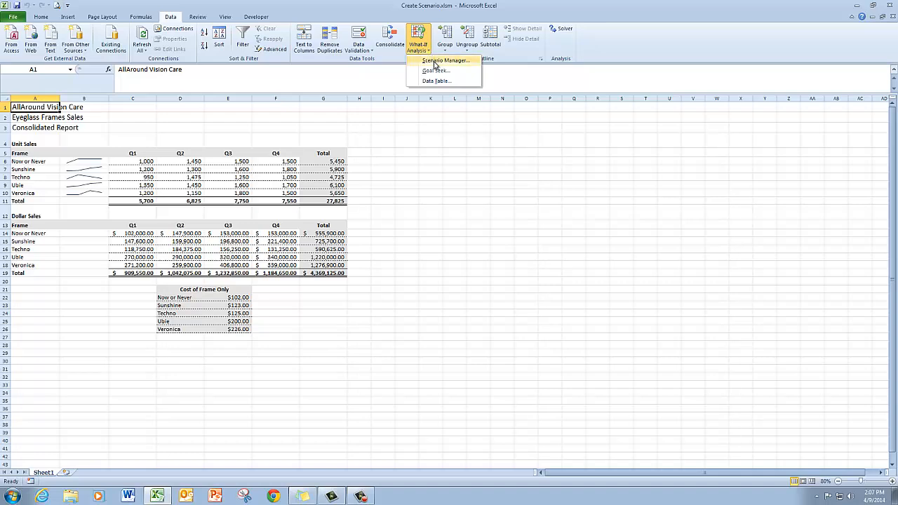
left_click(434, 63)
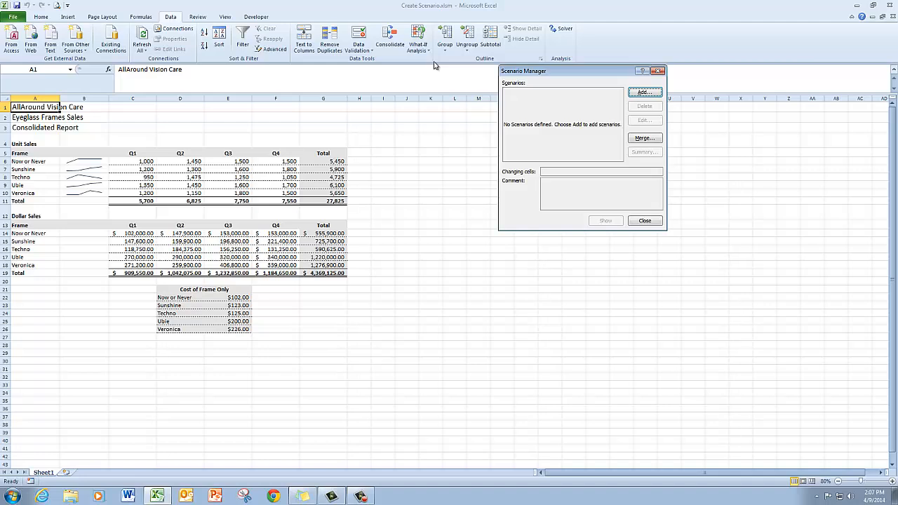
left_click_drag(585, 74, 445, 126)
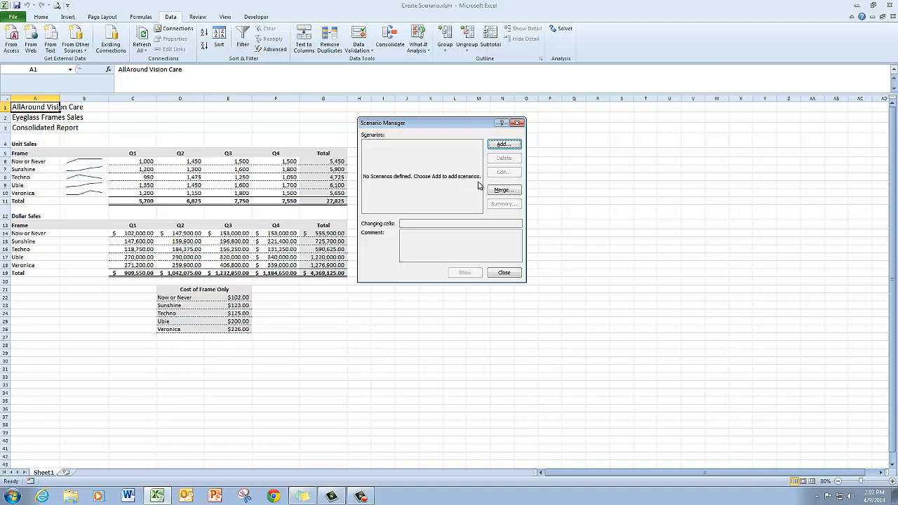
left_click(501, 145)
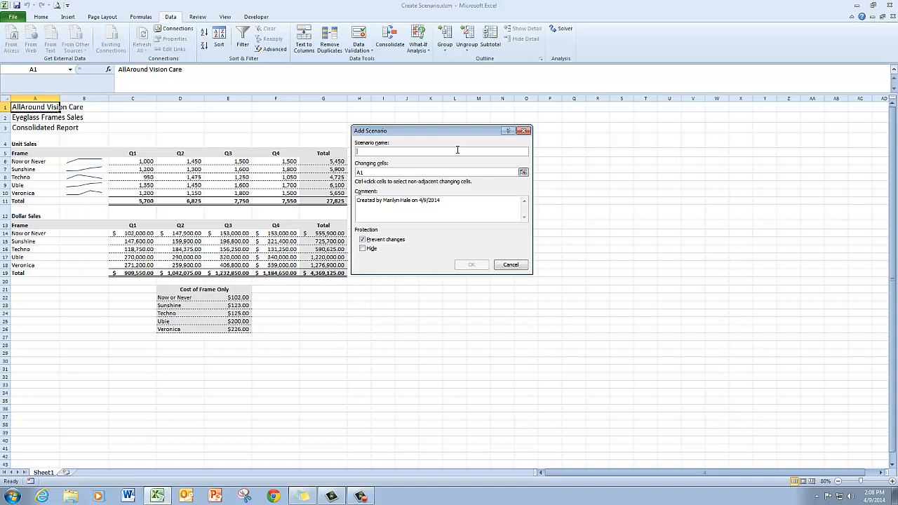
type("Current Prices")
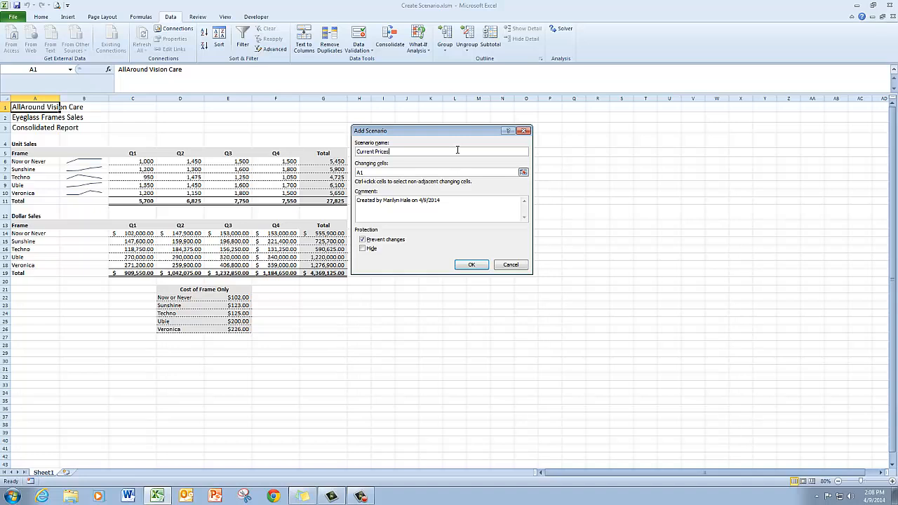
Use the named range Prices as the scenario's changing cells and save it with the existing frame prices.
key("Tab")
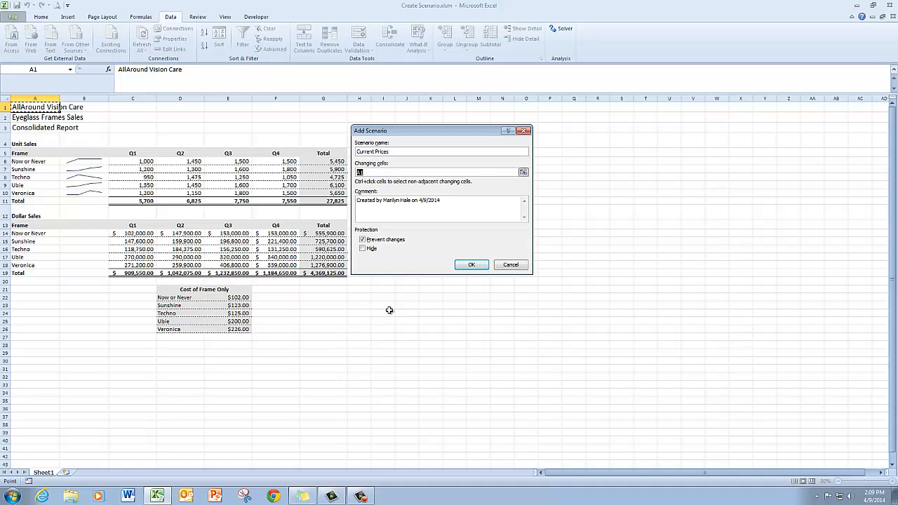
key("F3")
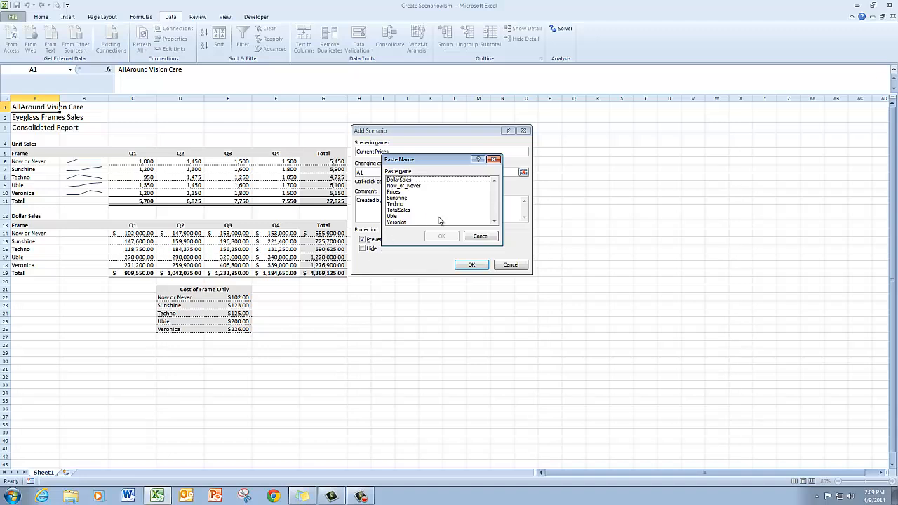
left_click(397, 192)
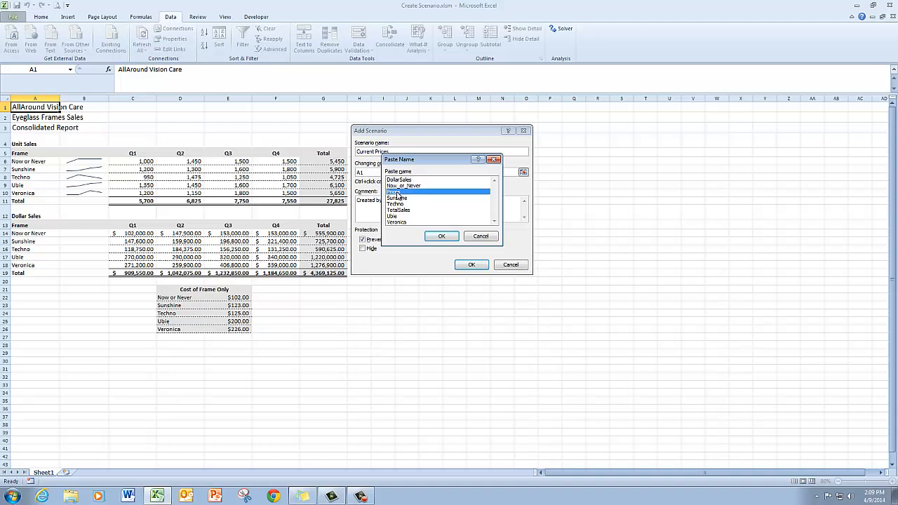
left_click(441, 237)
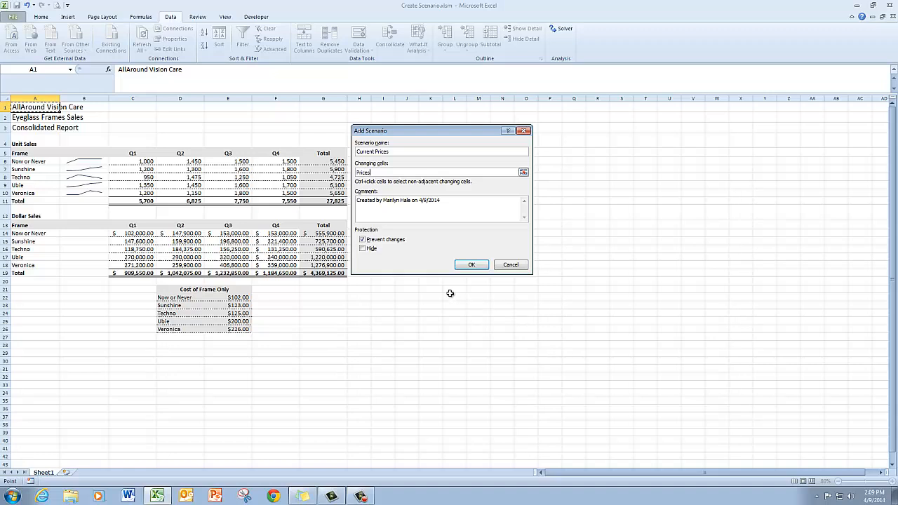
key("Tab")
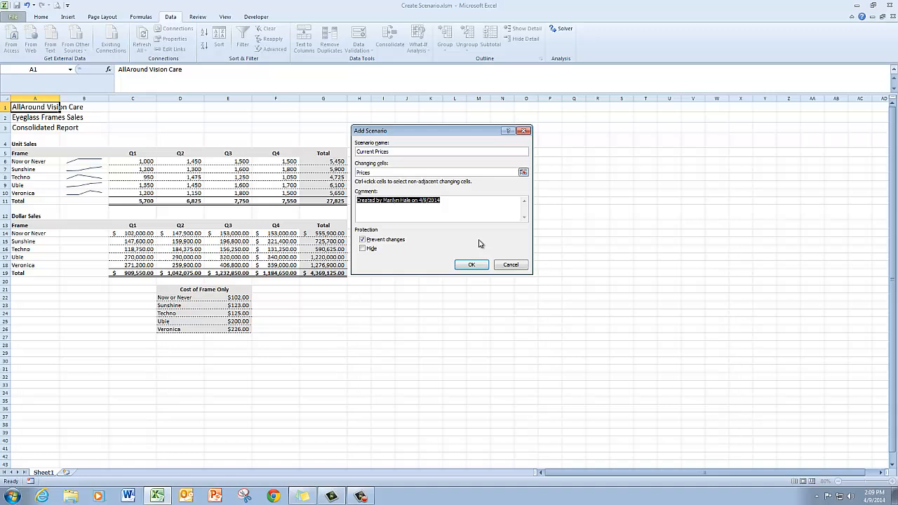
left_click(476, 268)
left_click(474, 265)
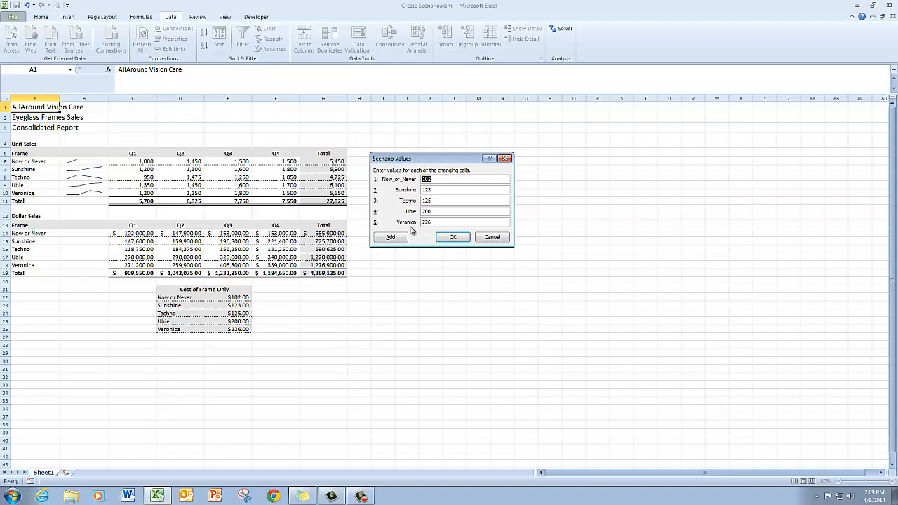
left_click(453, 237)
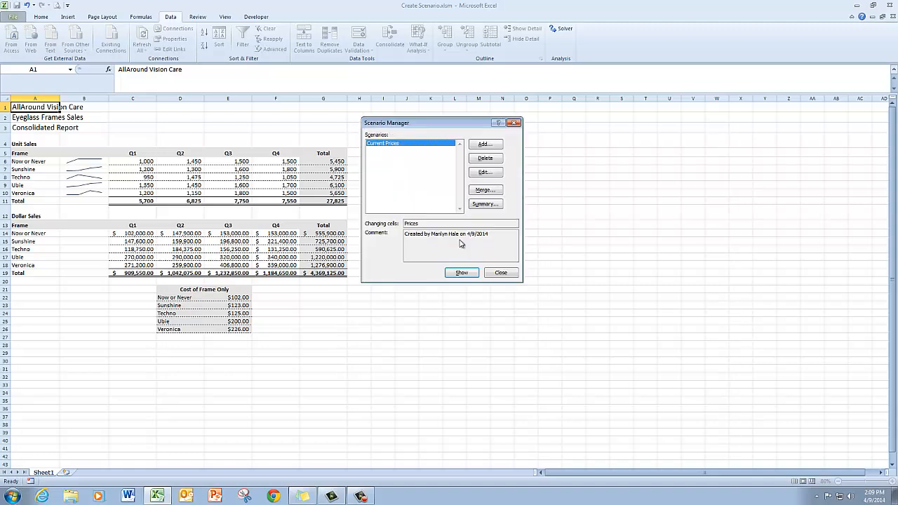
Add a second scenario named Reduced Prices, keeping E22:E26 as its changing cells.
left_click(485, 145)
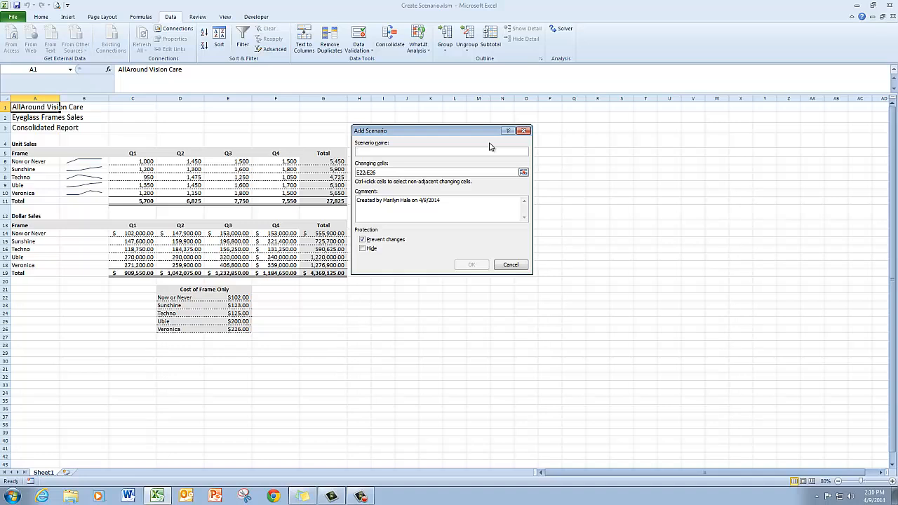
type("R")
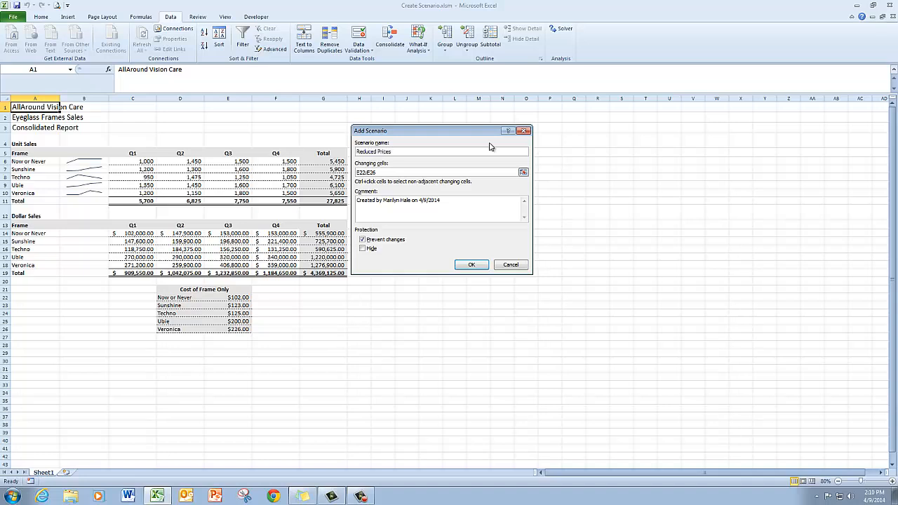
type("educed Prices")
key("Tab")
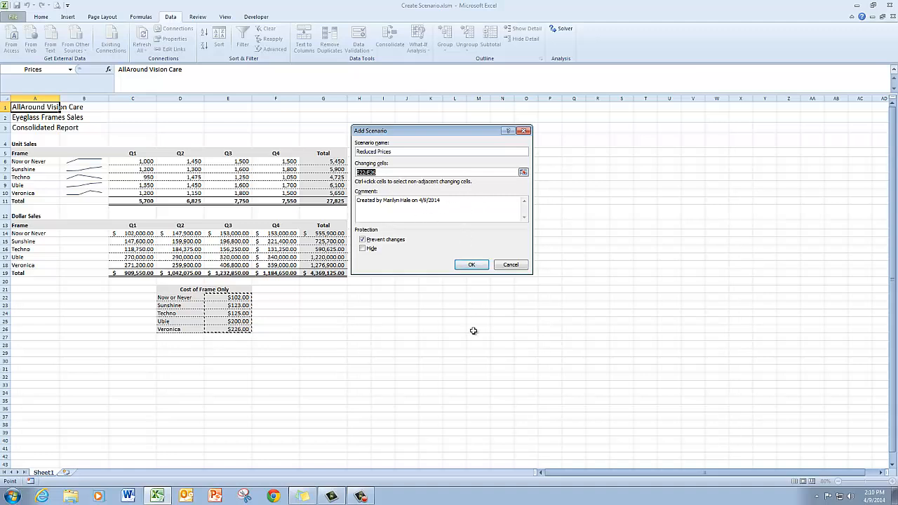
left_click(472, 265)
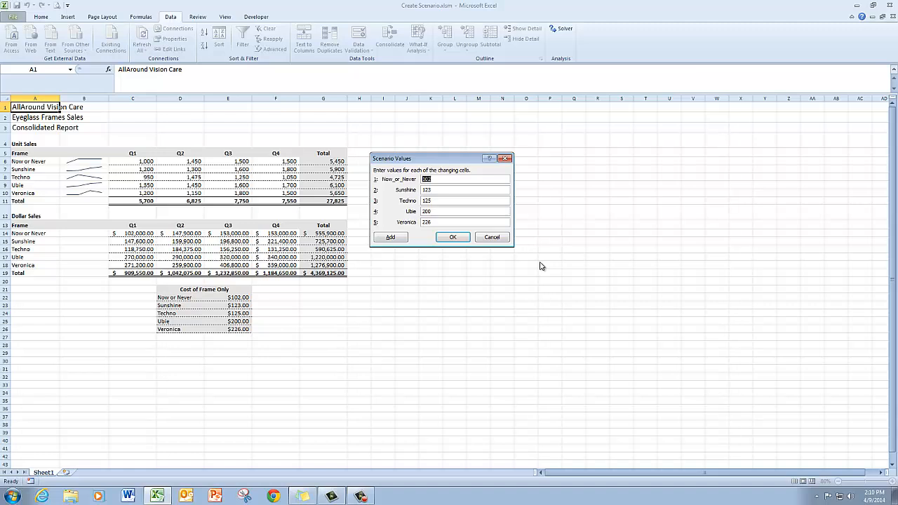
Set the Reduced Prices values to Now_or_Never 99, Sunshine 99, Techno 105, Ubie 165 and Veronica 175, and save the scenario.
type("99")
key("Tab")
type("99")
key("Tab")
type("105")
key("Tab")
type("165")
key("Tab")
type("175")
left_click(459, 241)
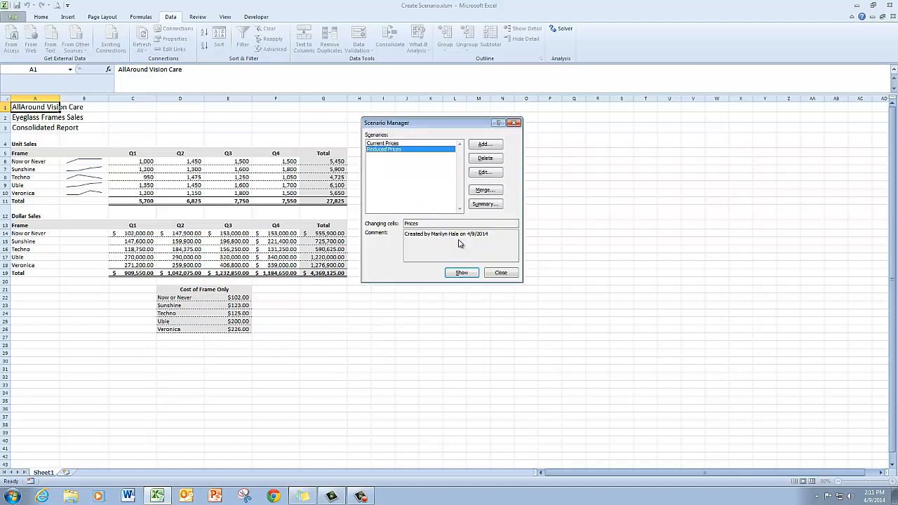
Add a third scenario named Increased Prices for the same changing cells, with Now_or_Never set to 120.
left_click(481, 145)
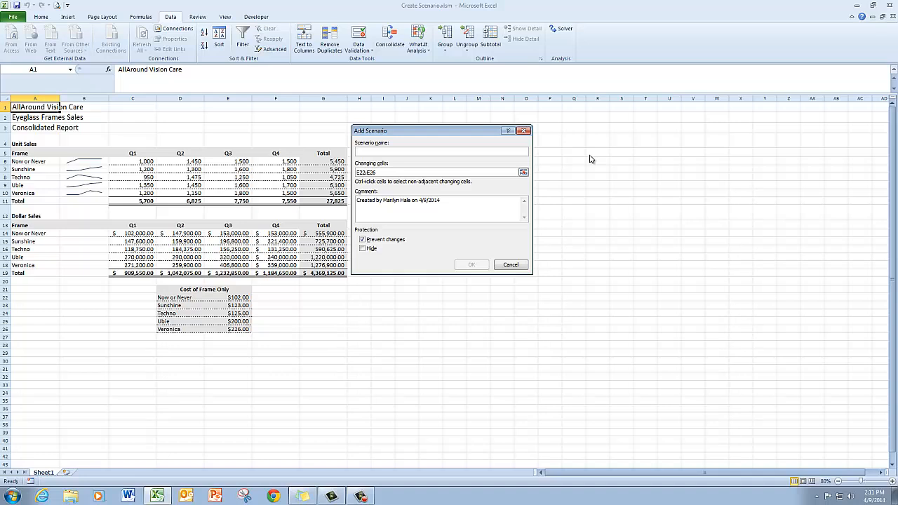
type("Increased Prices")
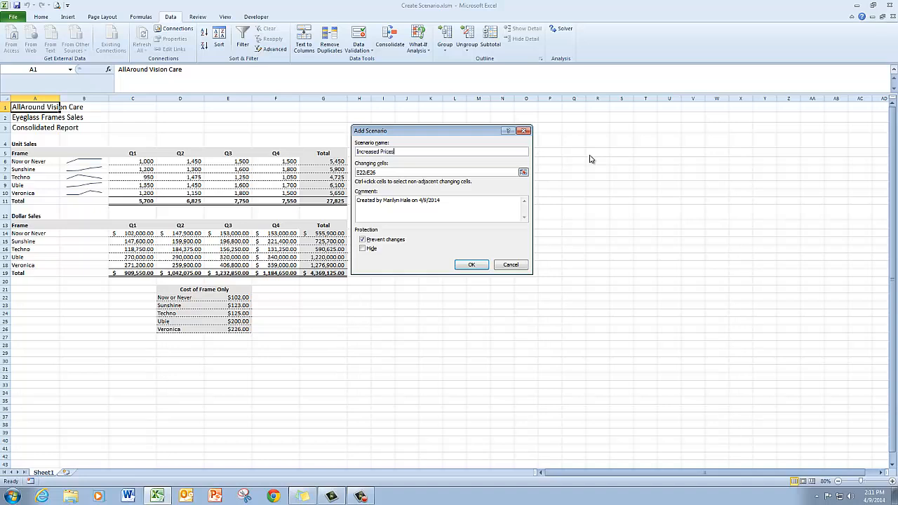
key("Tab")
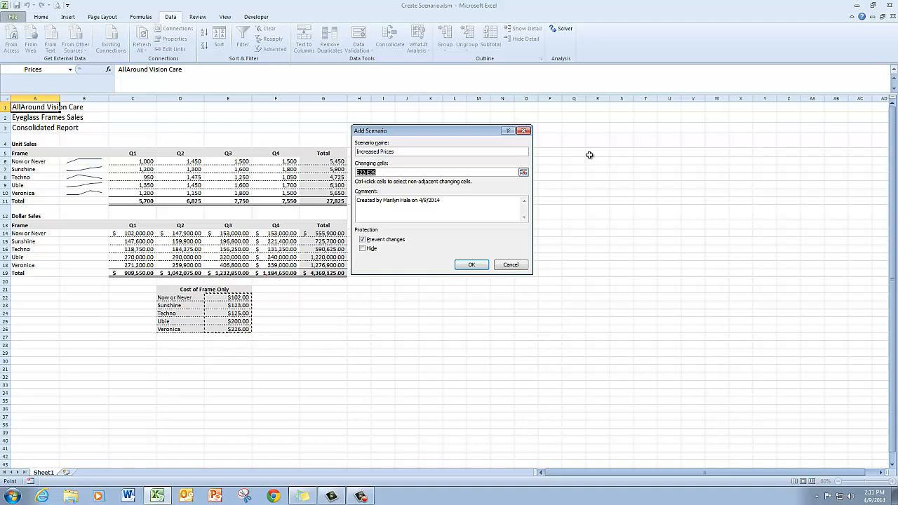
key("Tab")
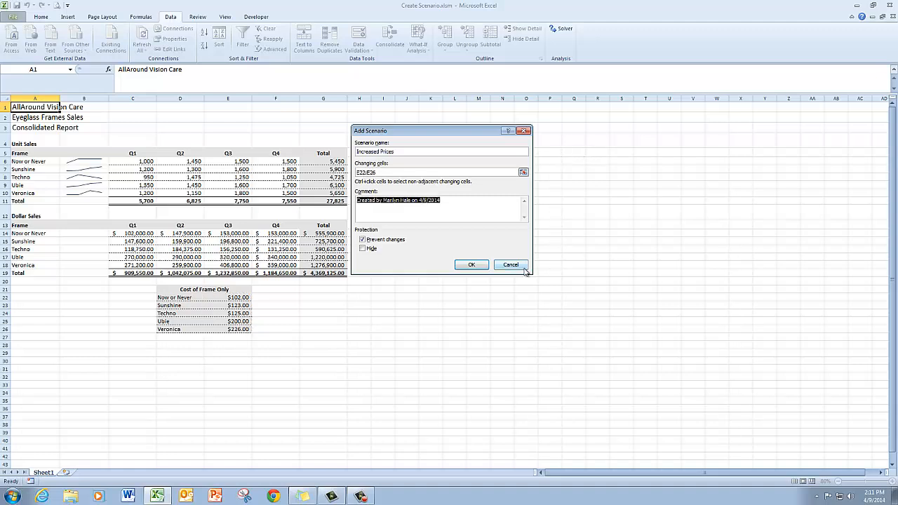
left_click(471, 266)
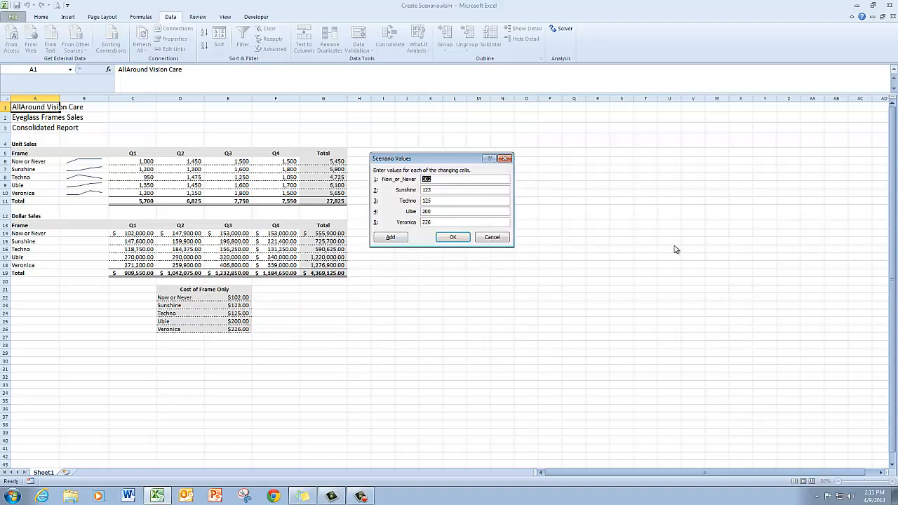
type("120")
key("Tab")
key("Return")
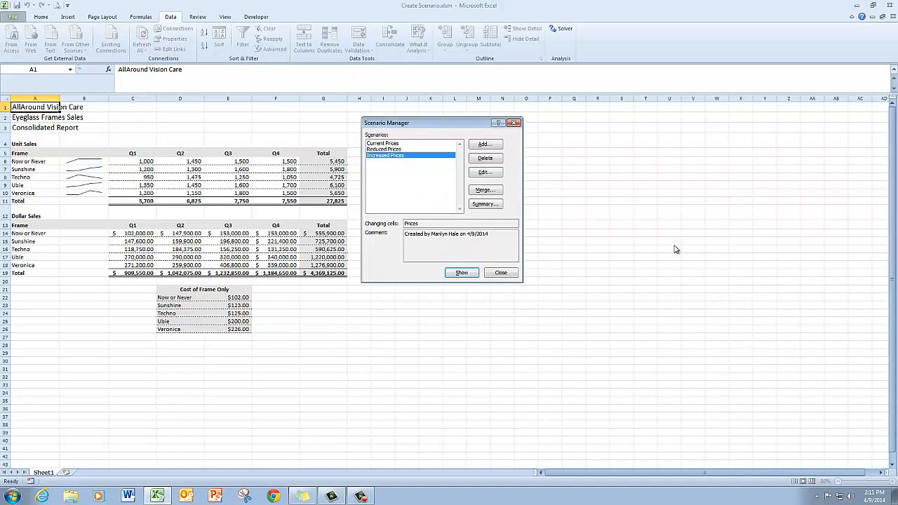
Edit the Increased Prices scenario to Sunshine 135, Techno 150, Ubie 225 and Veronica 250, and close the Scenario Manager.
left_click(485, 172)
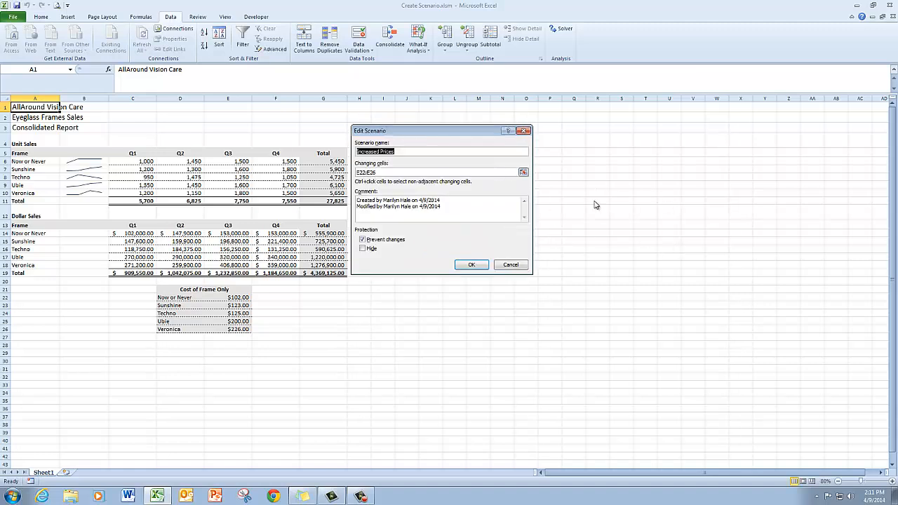
left_click(475, 265)
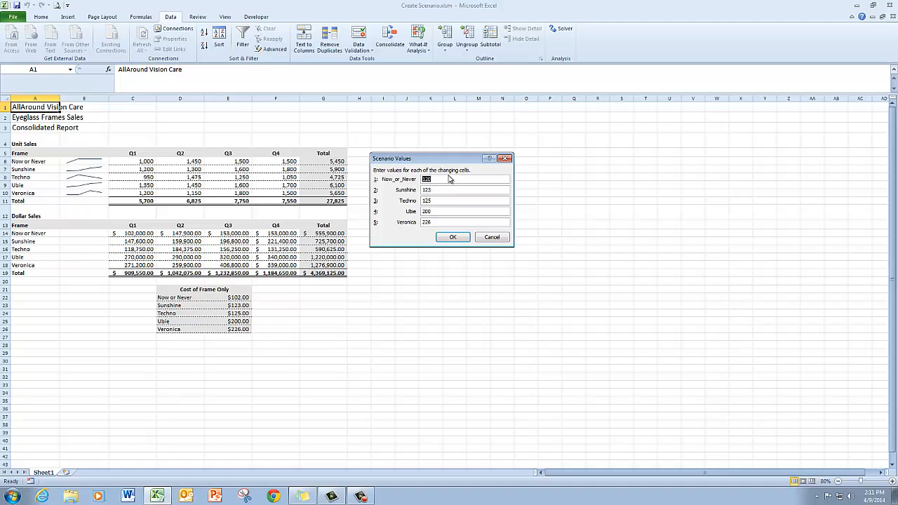
key("Tab")
type("135")
key("Tab")
type("150")
key("Tab")
type("225")
key("Tab")
type("250")
left_click(452, 237)
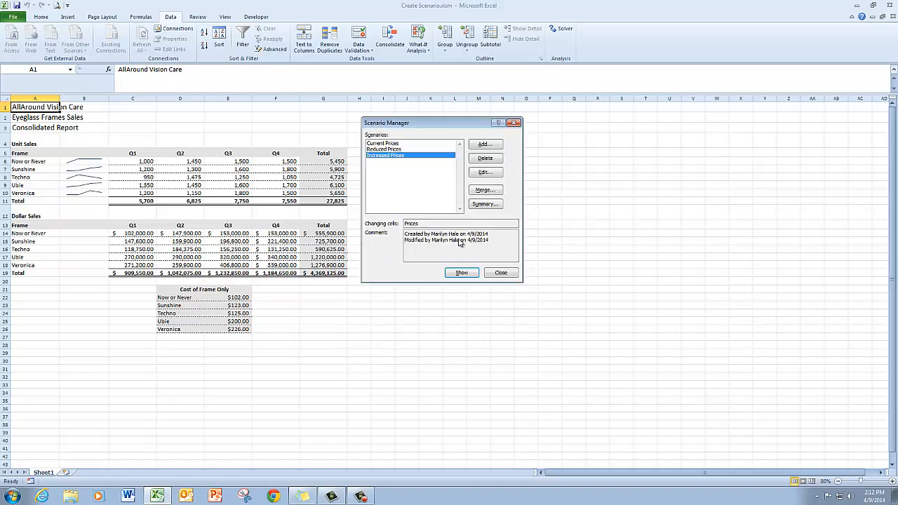
left_click(502, 273)
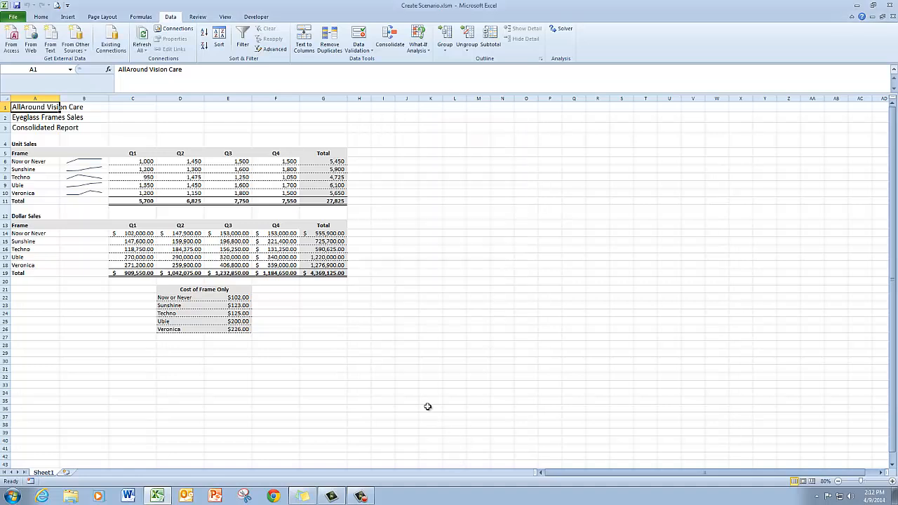